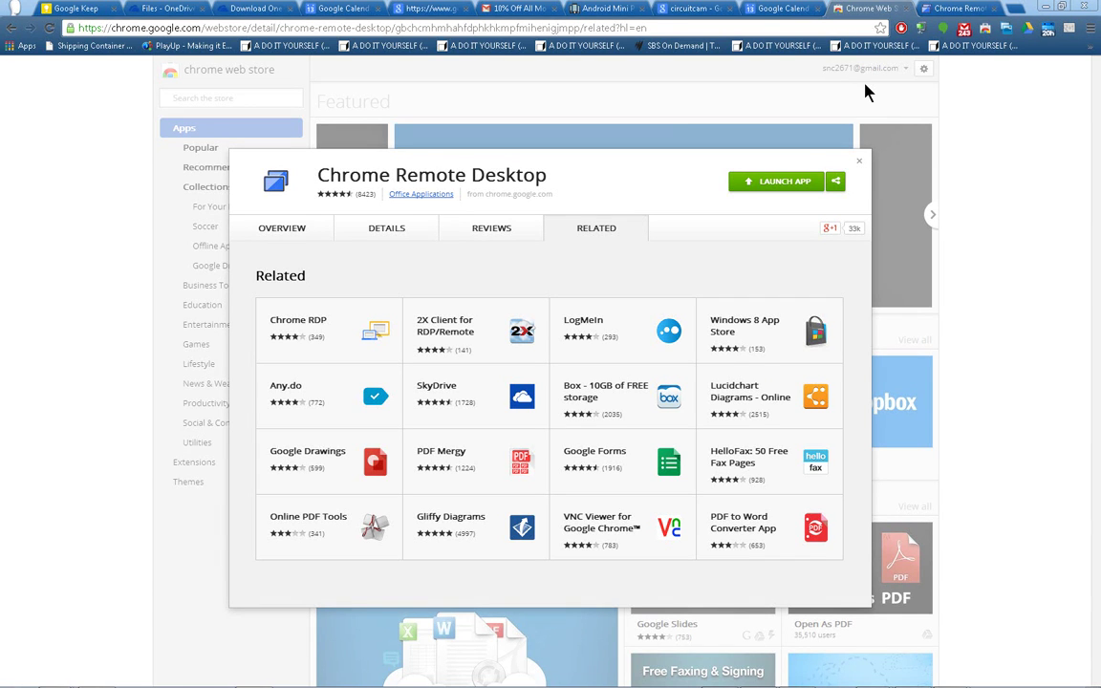
- Switch to the Chrome Remote Desktop tab, which shows the session-ended notice
click(952, 10)
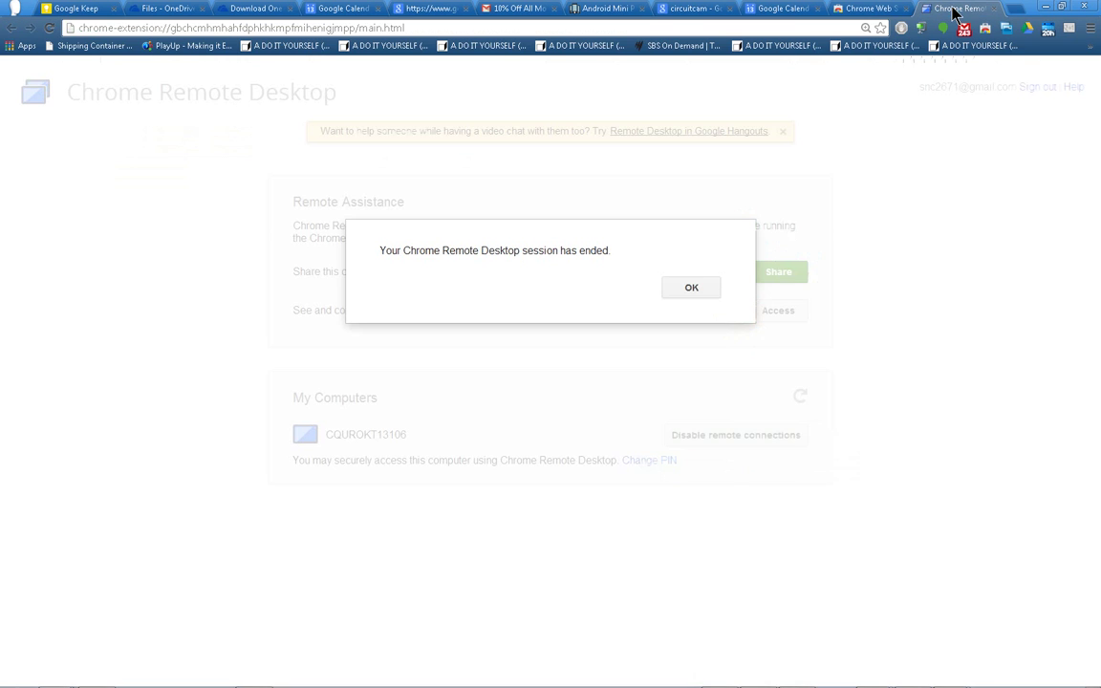
- Dismiss the session-ended notice and go to the Remote Assistance access option
click(692, 291)
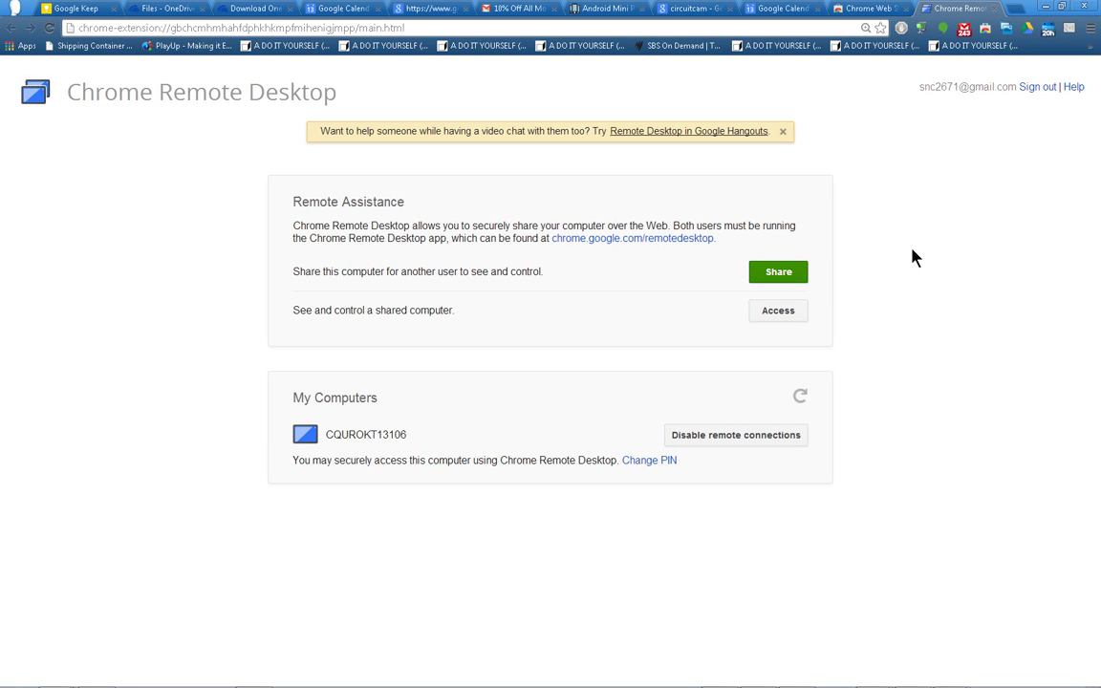
mouse_move(758, 677)
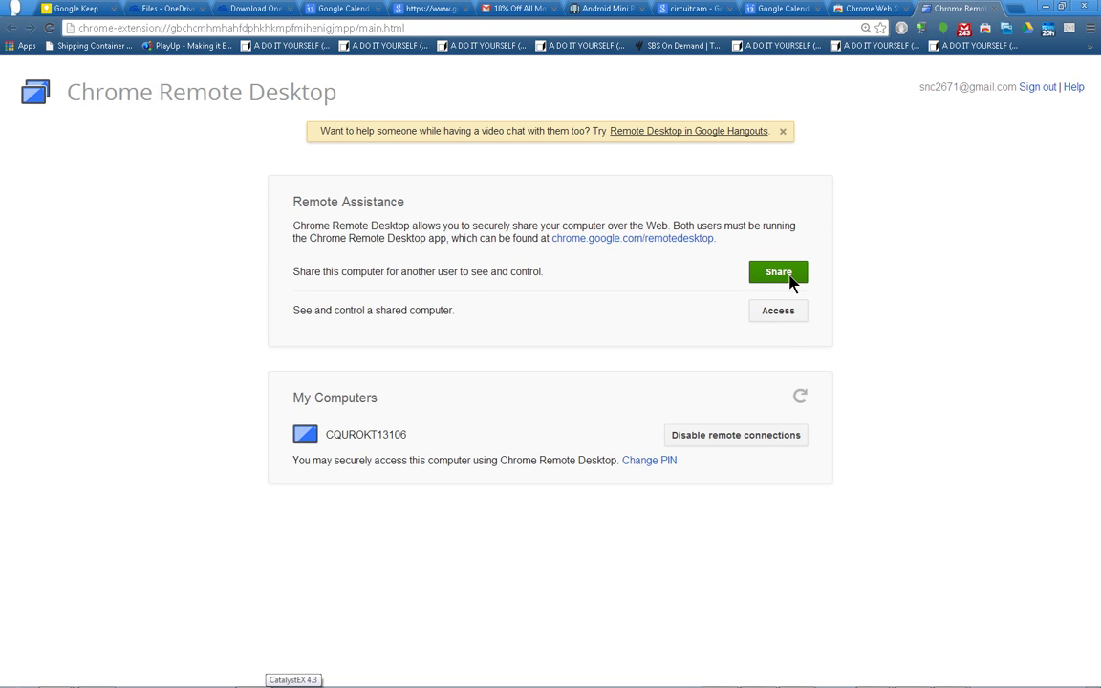
- Enter the remote PC's access code and connect to it
click(779, 314)
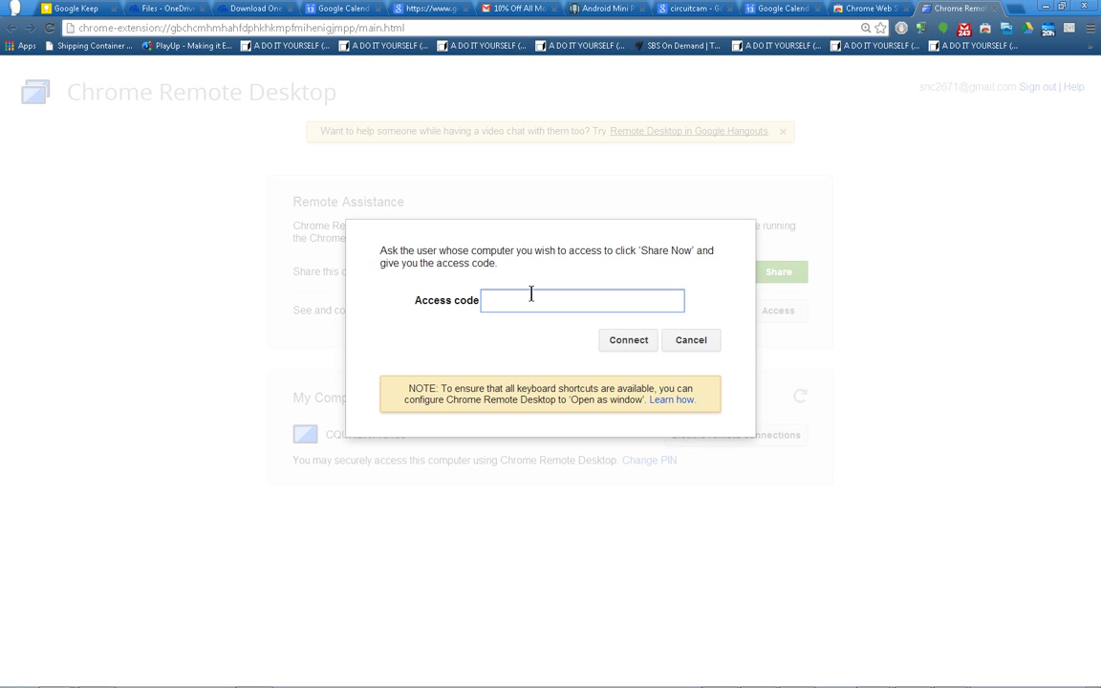
click(628, 339)
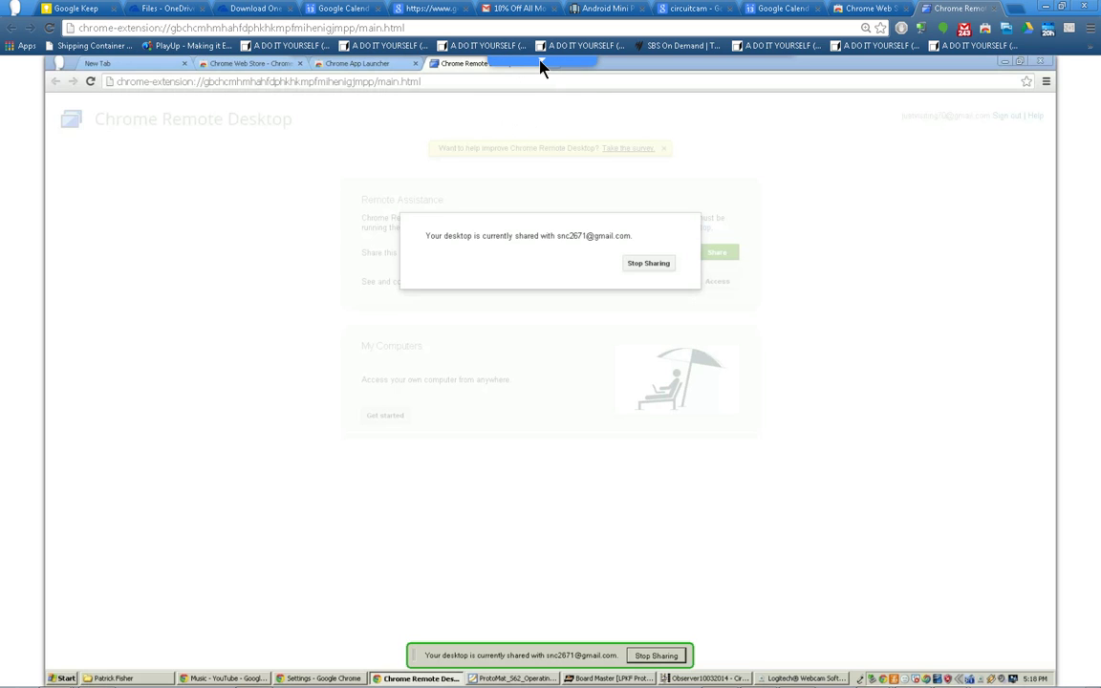
- Switch the remote desktop view to full screen and hide the session toolbar
click(541, 67)
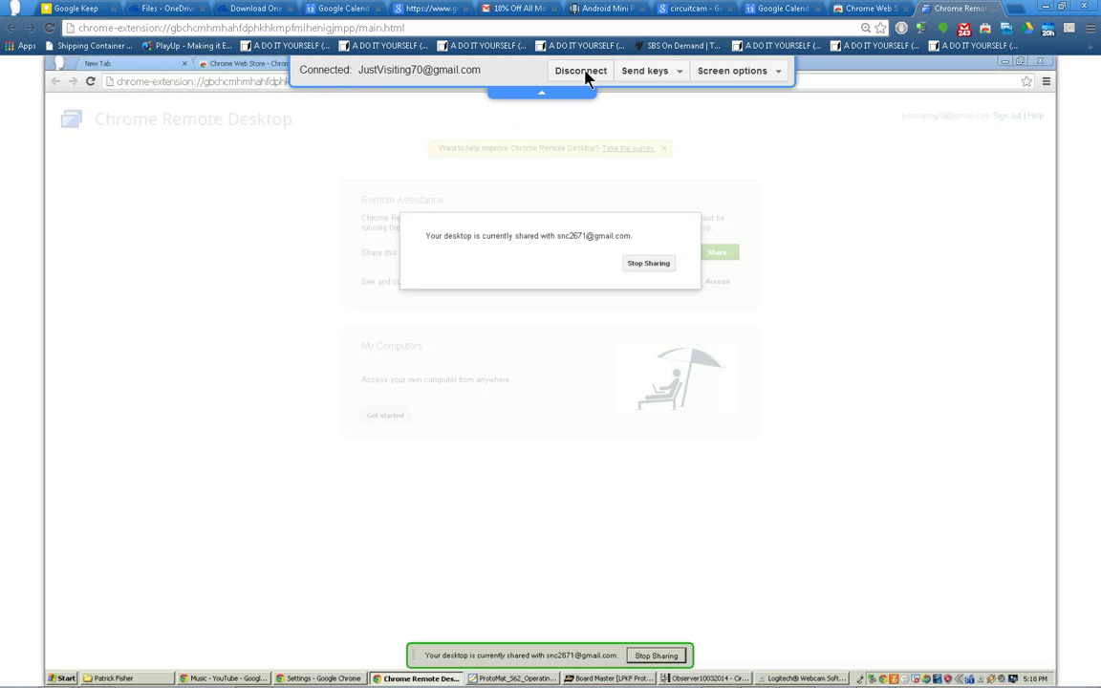
click(733, 72)
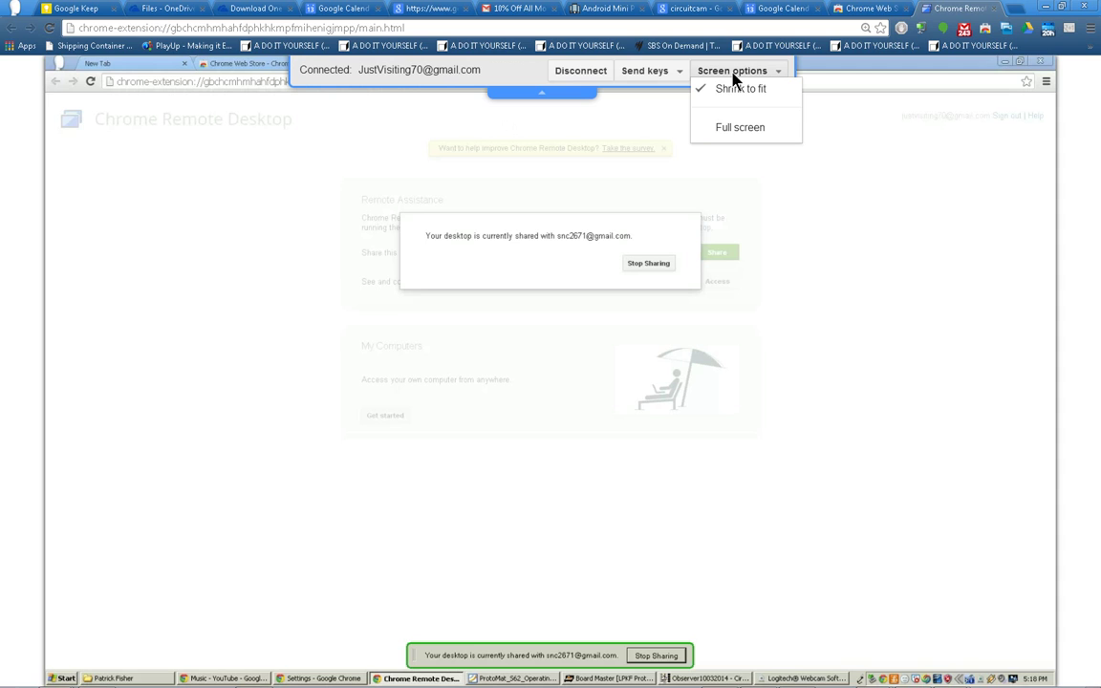
click(735, 130)
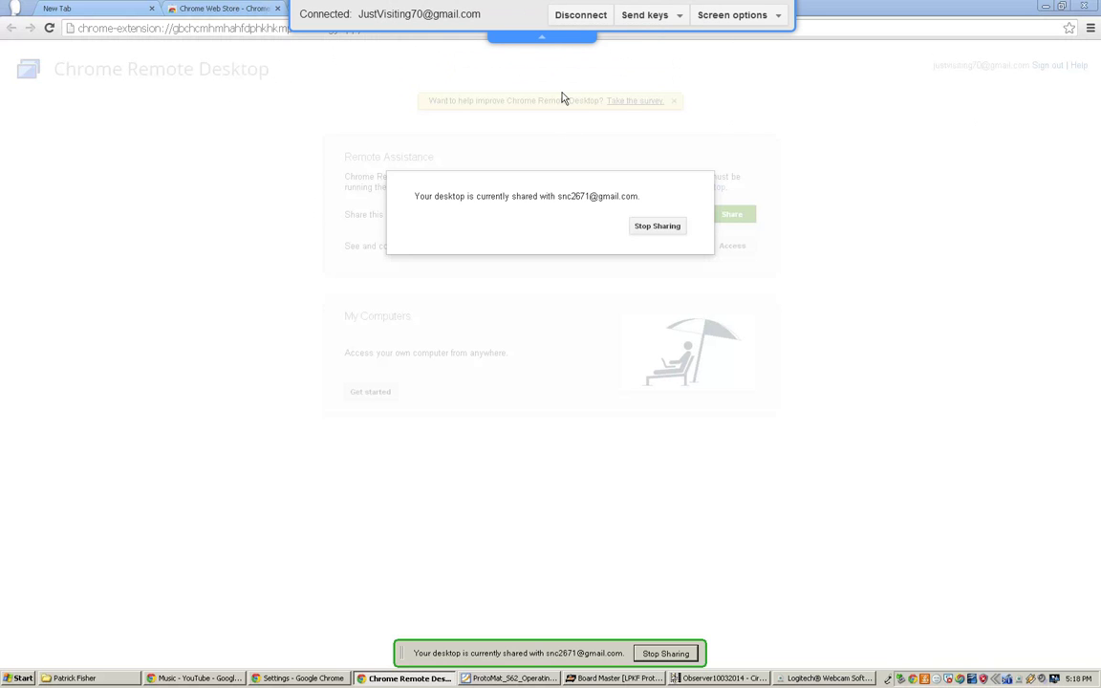
click(551, 41)
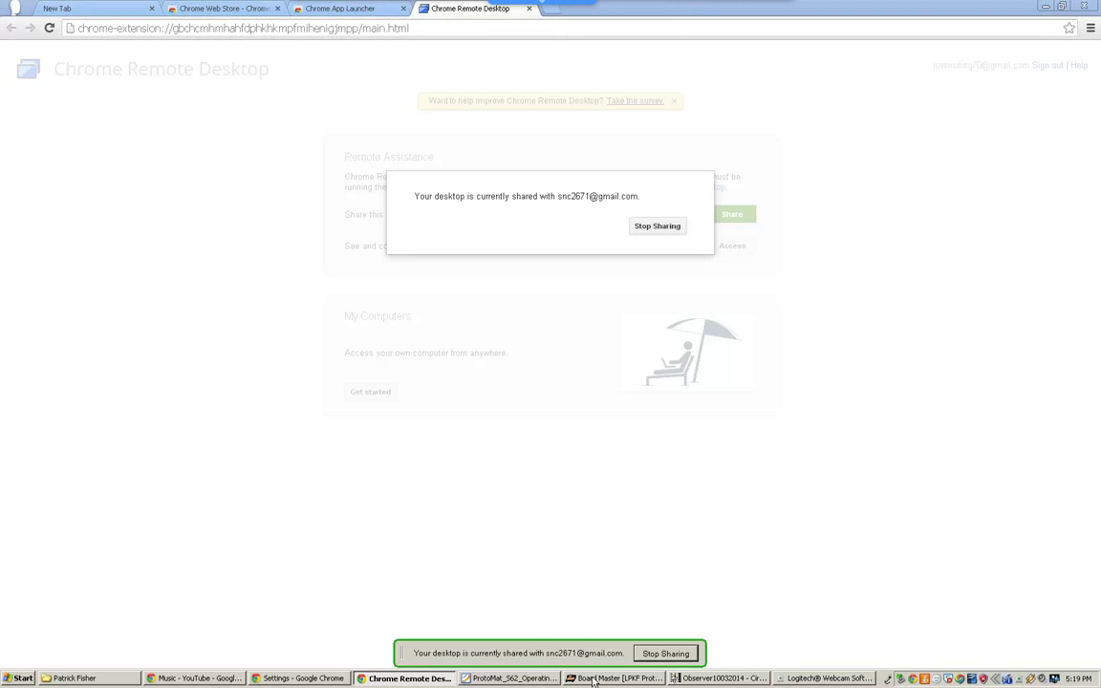
- Bring CircuitCAM forward, then Board Master with board template 2014 03 07.job
click(698, 679)
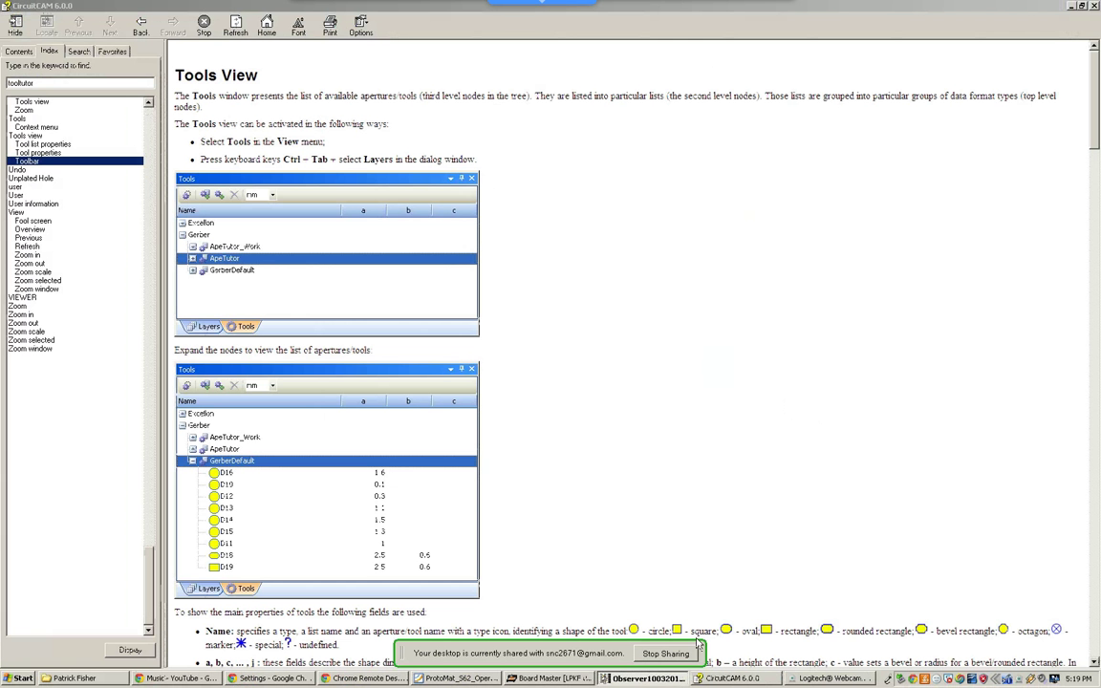
click(547, 678)
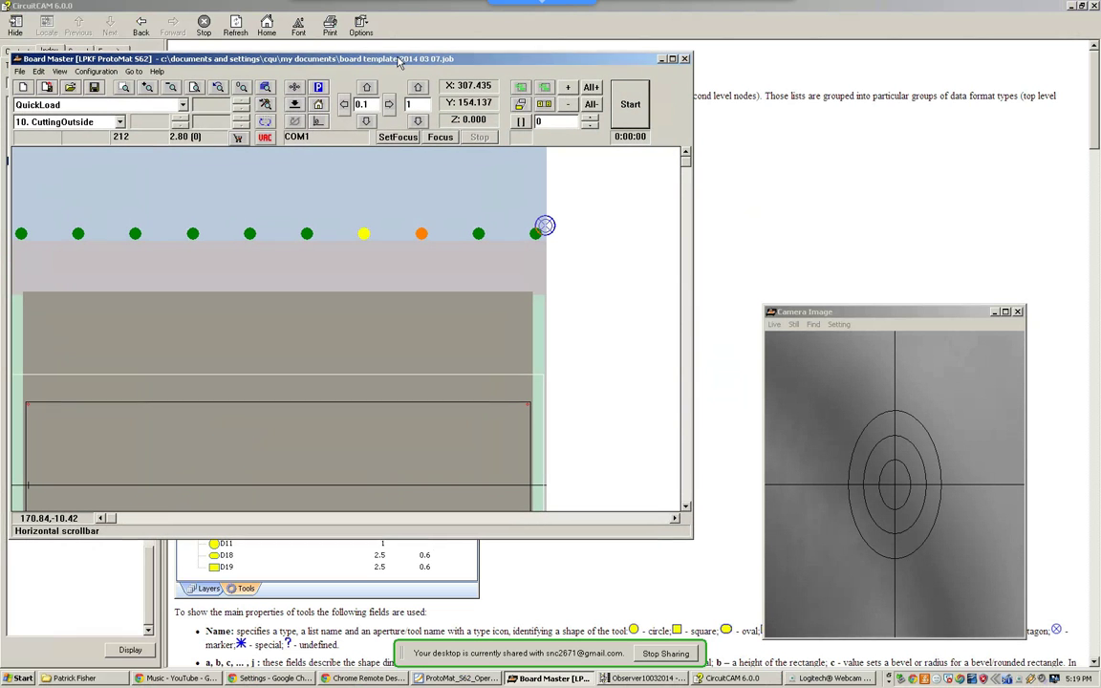
- Shift Board Master slightly right and bring up the Logitech webcam's live machine view
drag(380, 61, 392, 58)
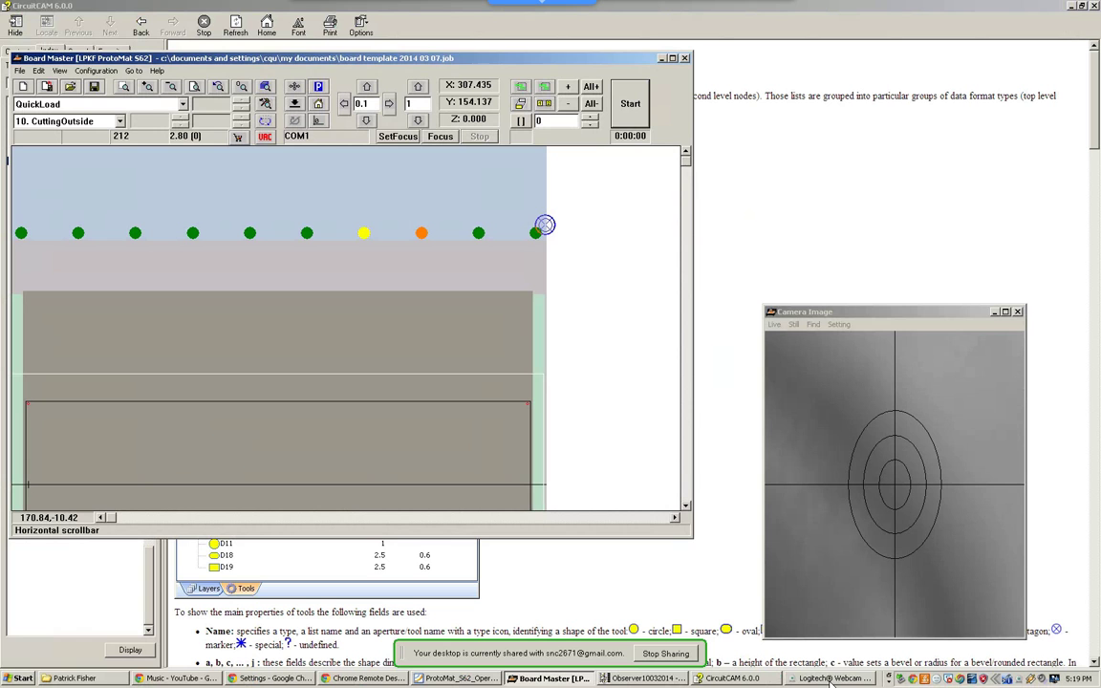
click(829, 679)
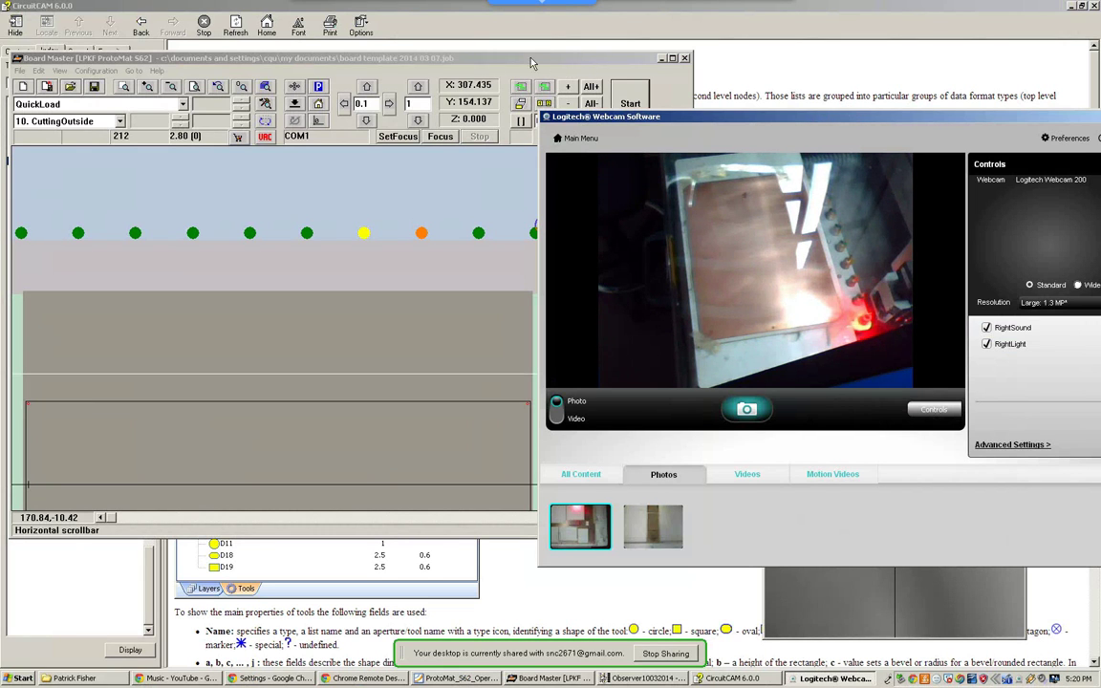
- Move the webcam window right and bring Board Master's Camera Image window back in front
drag(758, 117, 786, 97)
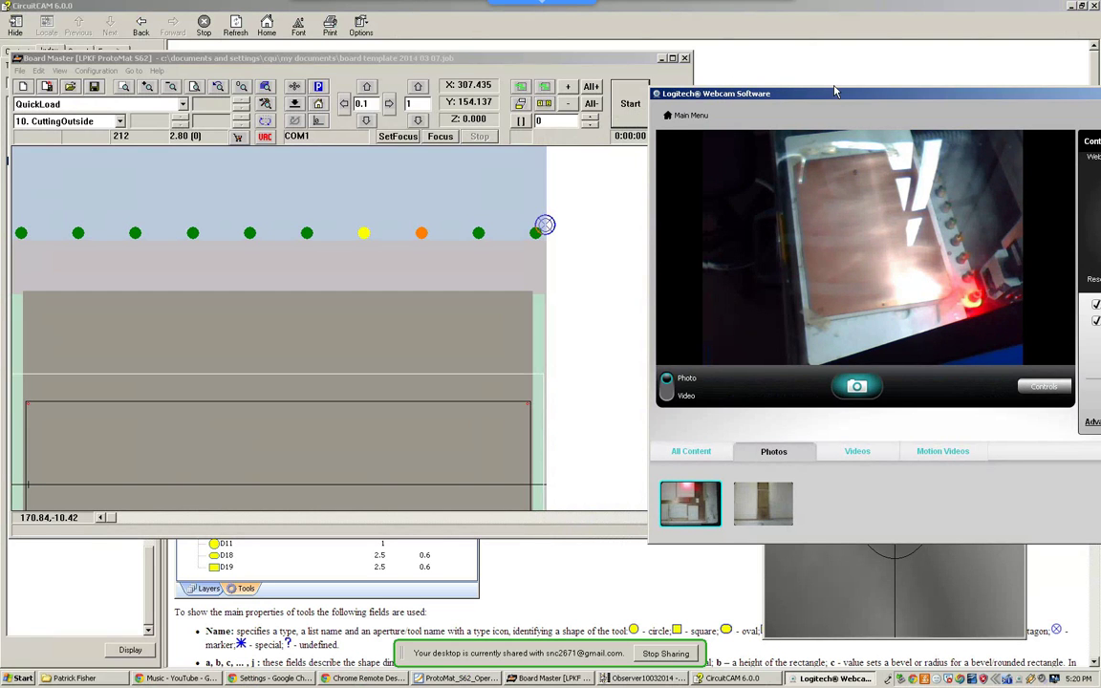
drag(863, 98, 816, 87)
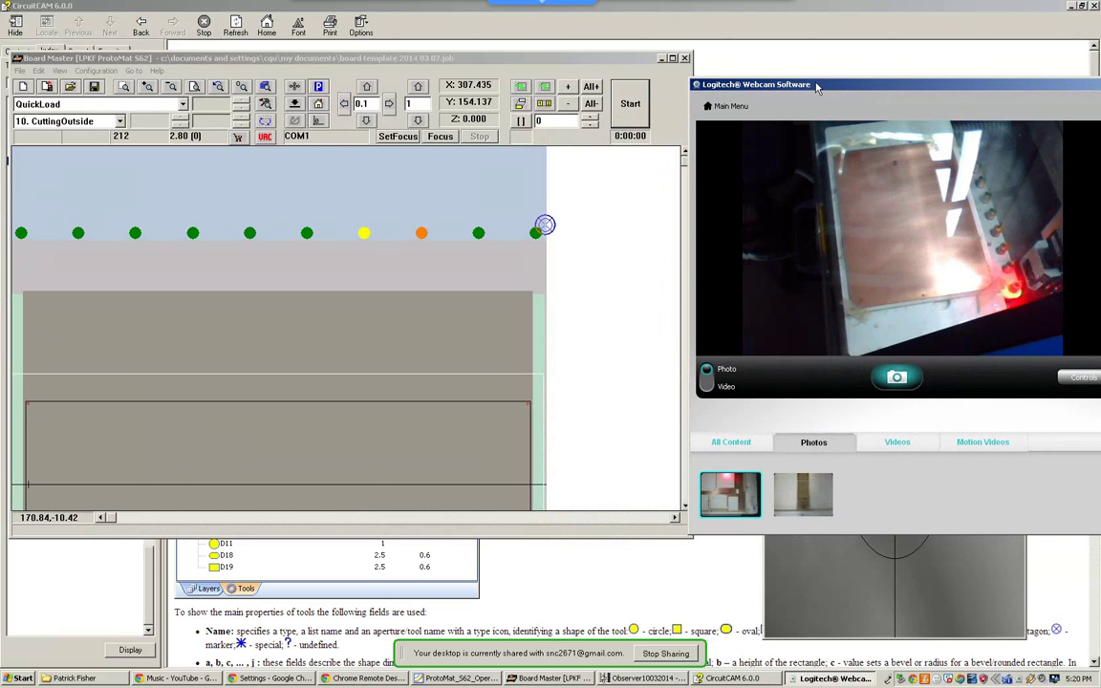
click(602, 63)
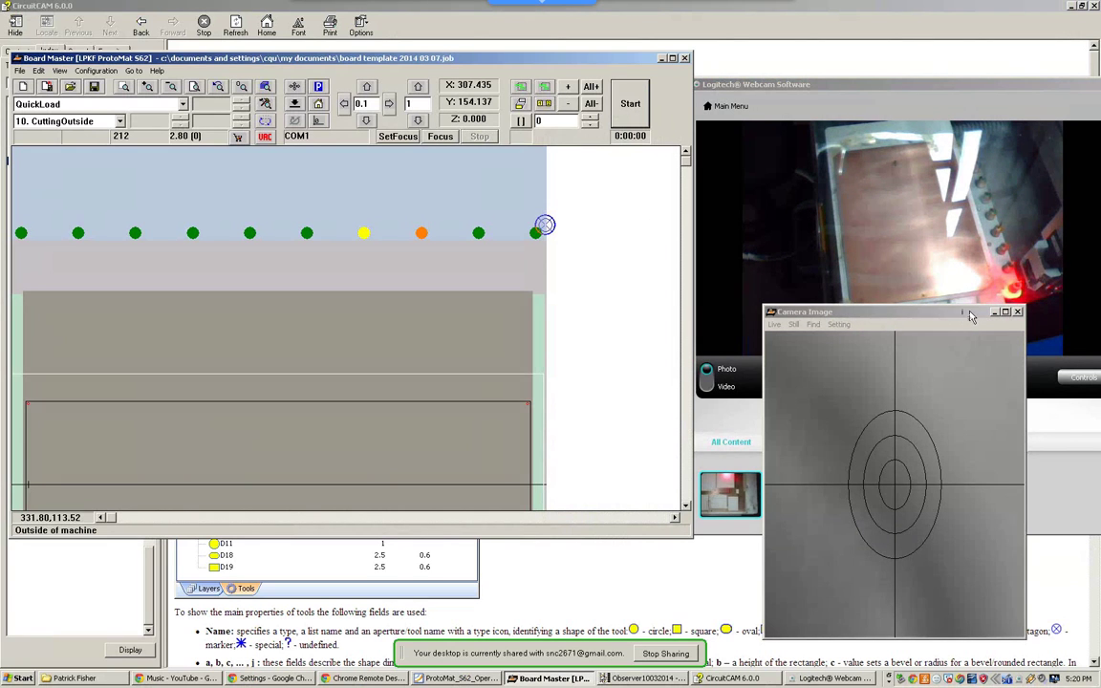
- Lower the Camera Image window and send the milling head to its home position
drag(969, 315, 812, 482)
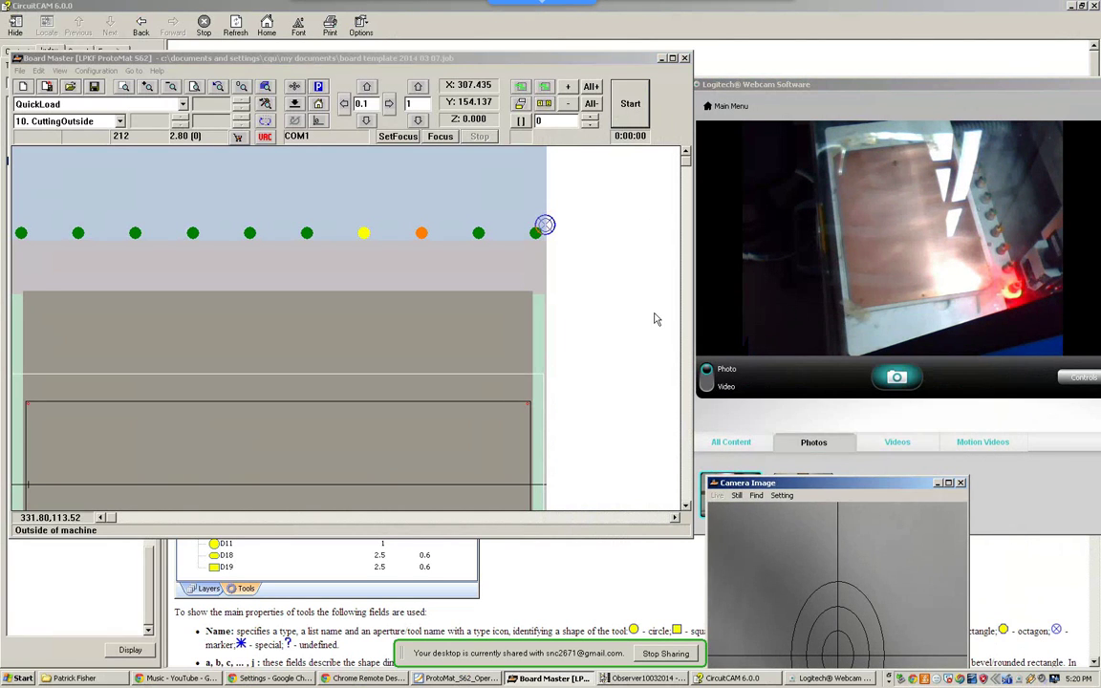
click(319, 104)
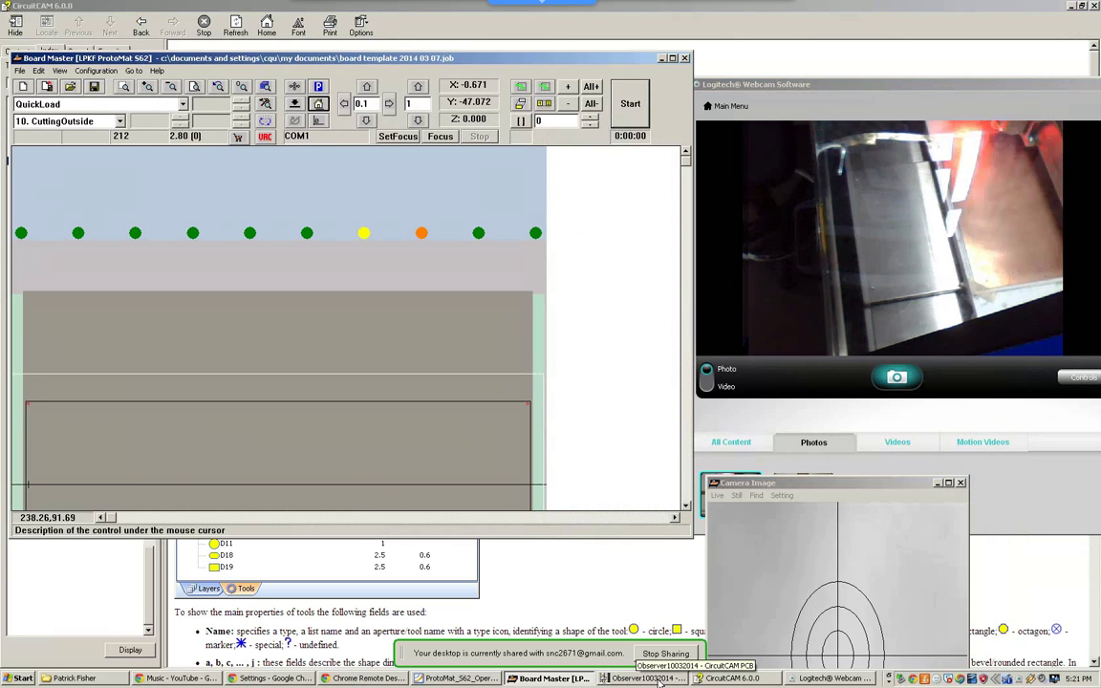
- Close the CircuitCAM help window with Alt+F4, revealing the Observer10032014 board layout
click(657, 681)
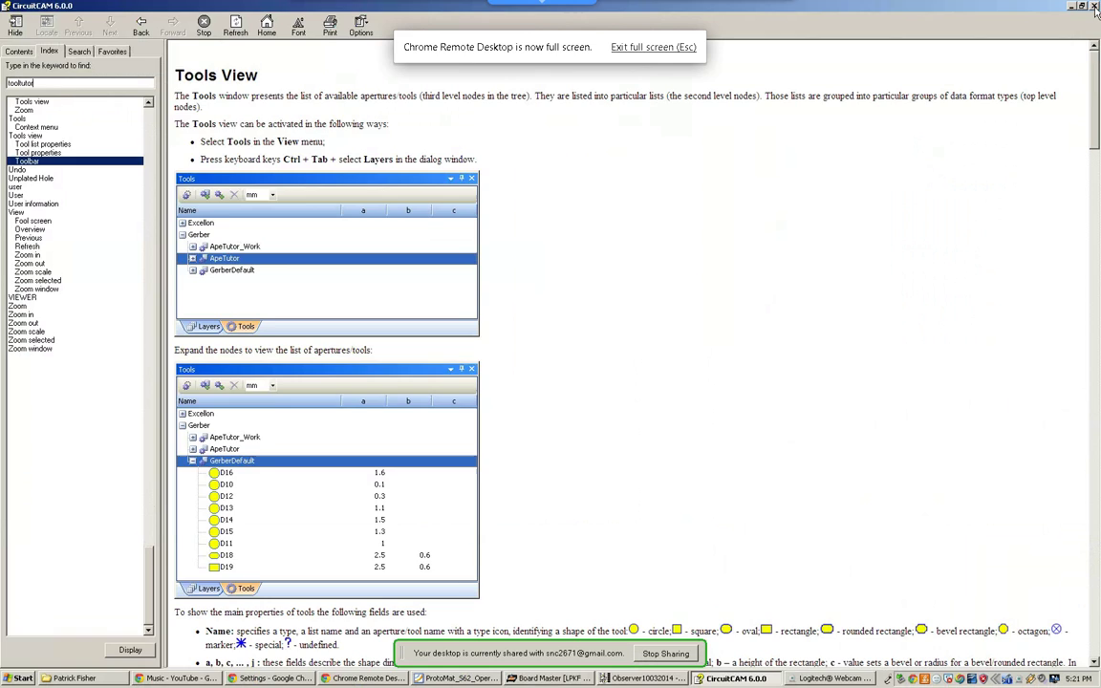
key(alt+F4)
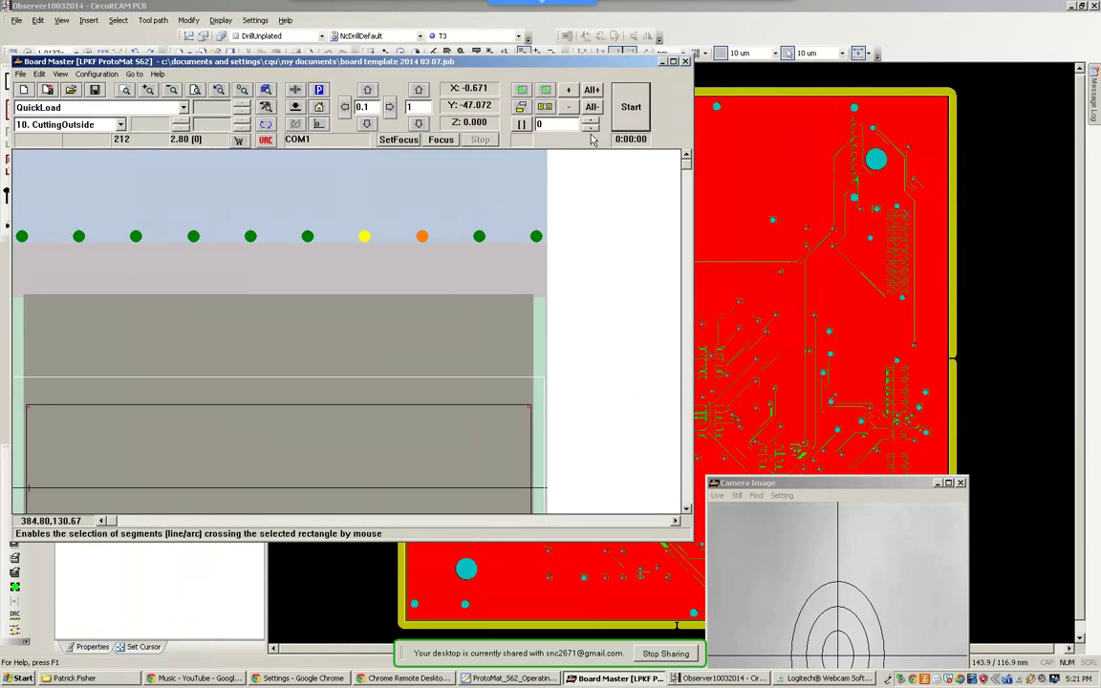
- Reposition Board Master so the Observer10032014 board and Layers panel are visible
drag(589, 65, 552, 413)
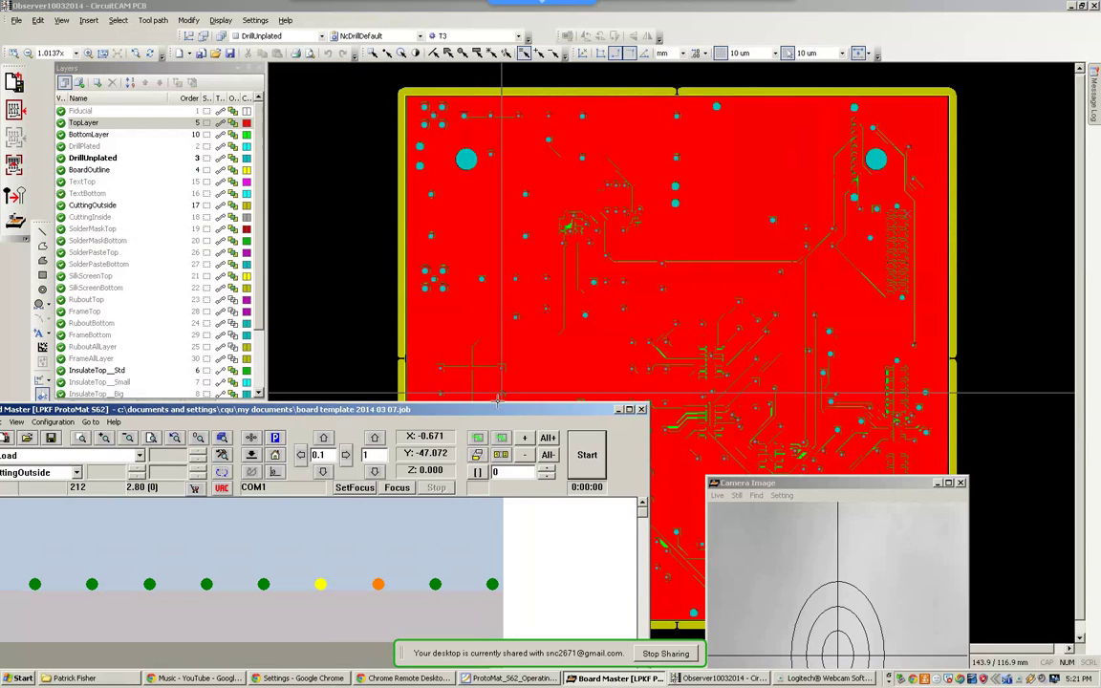
drag(492, 417, 526, 411)
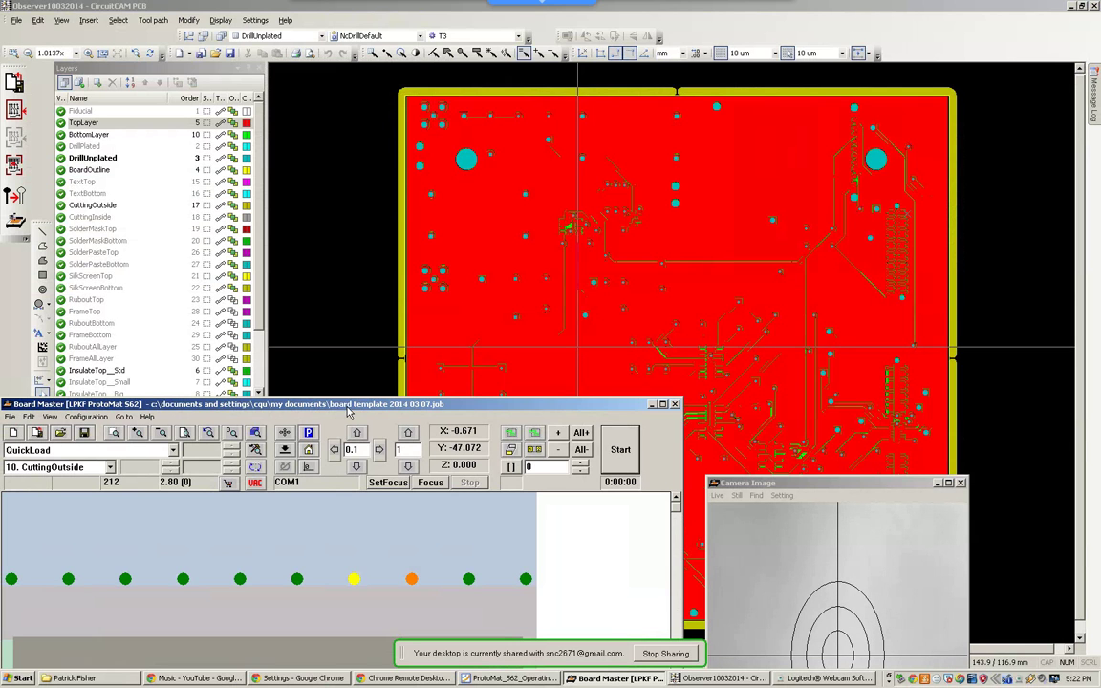
drag(349, 409, 355, 129)
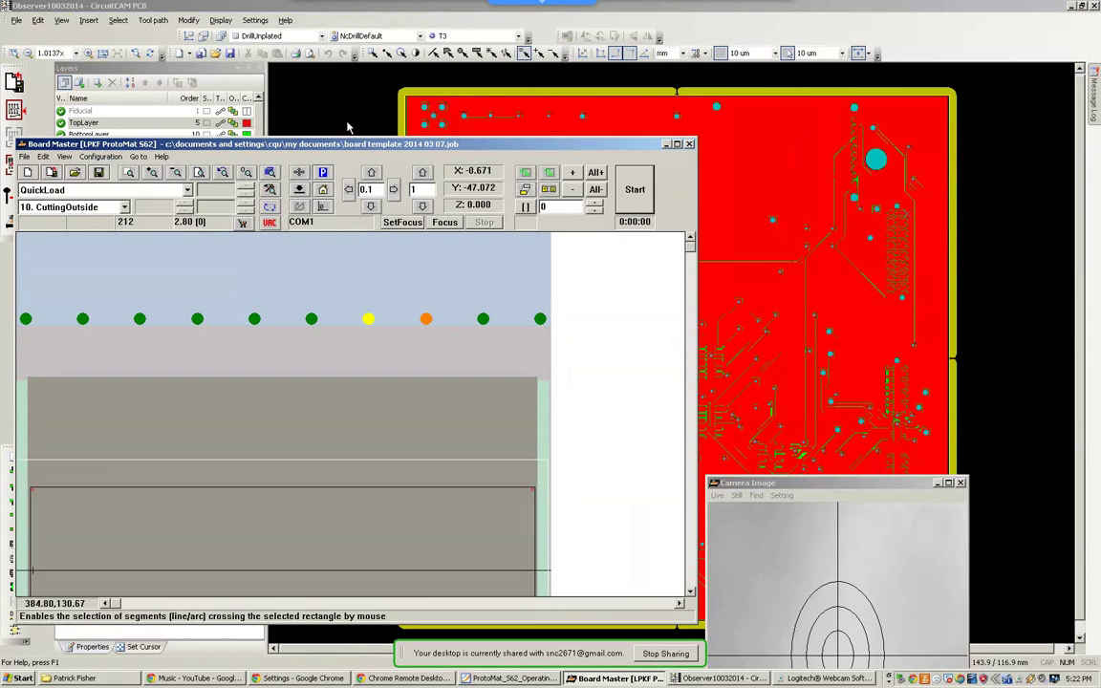
- Exit Board Master, confirming termination and the machine's return to reference point
click(24, 158)
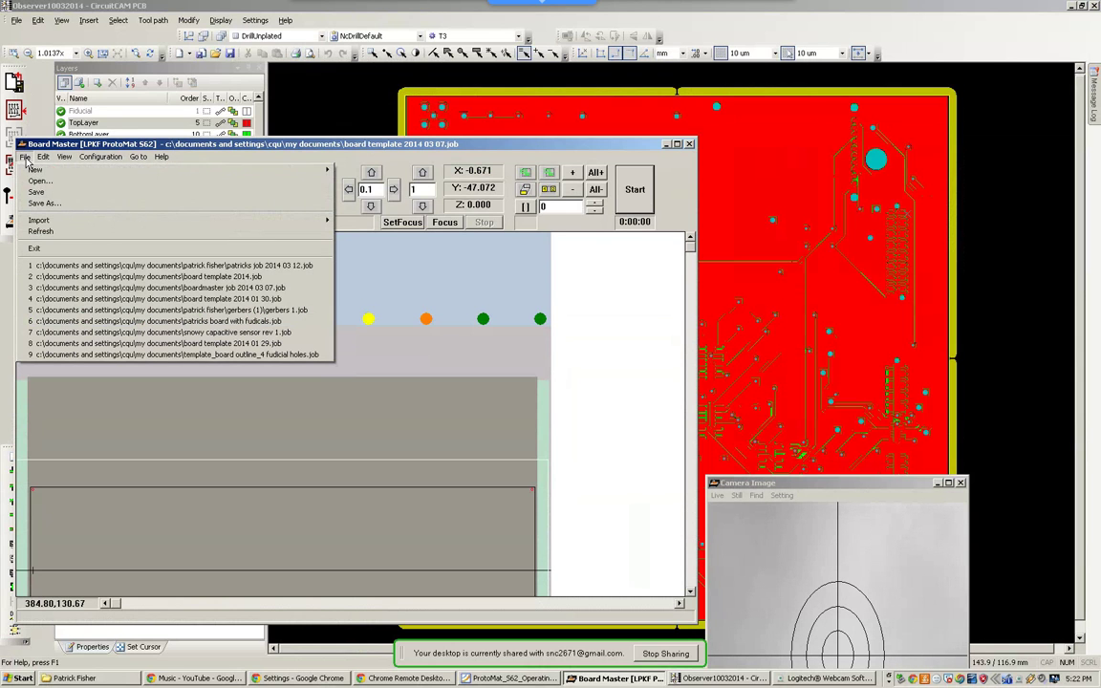
click(37, 249)
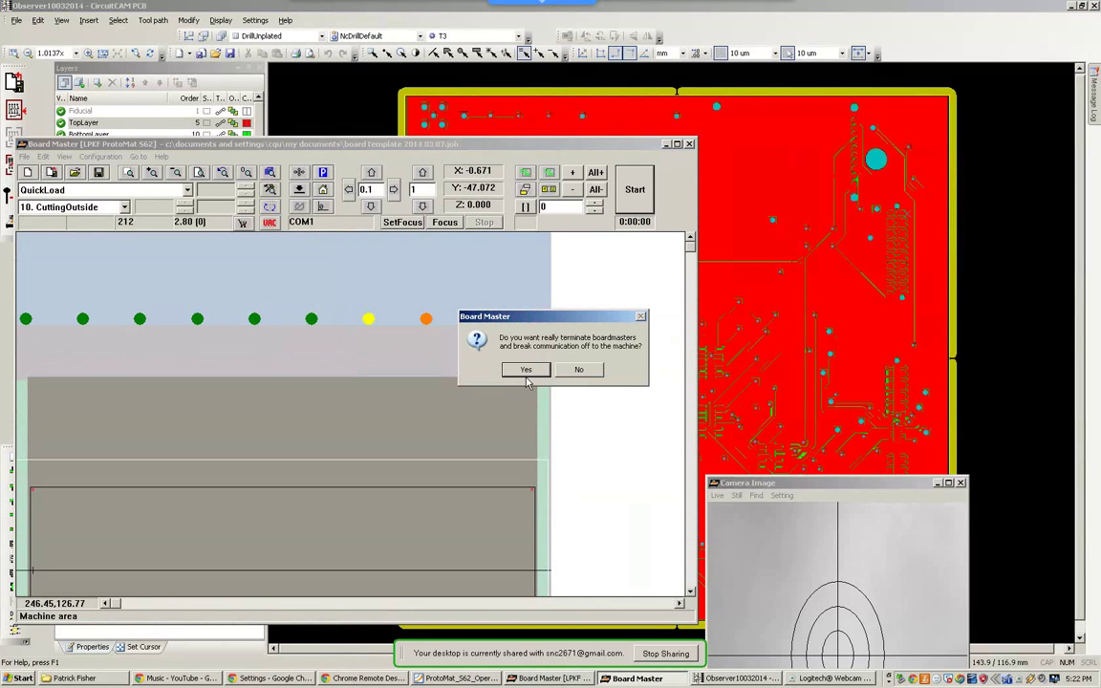
click(527, 370)
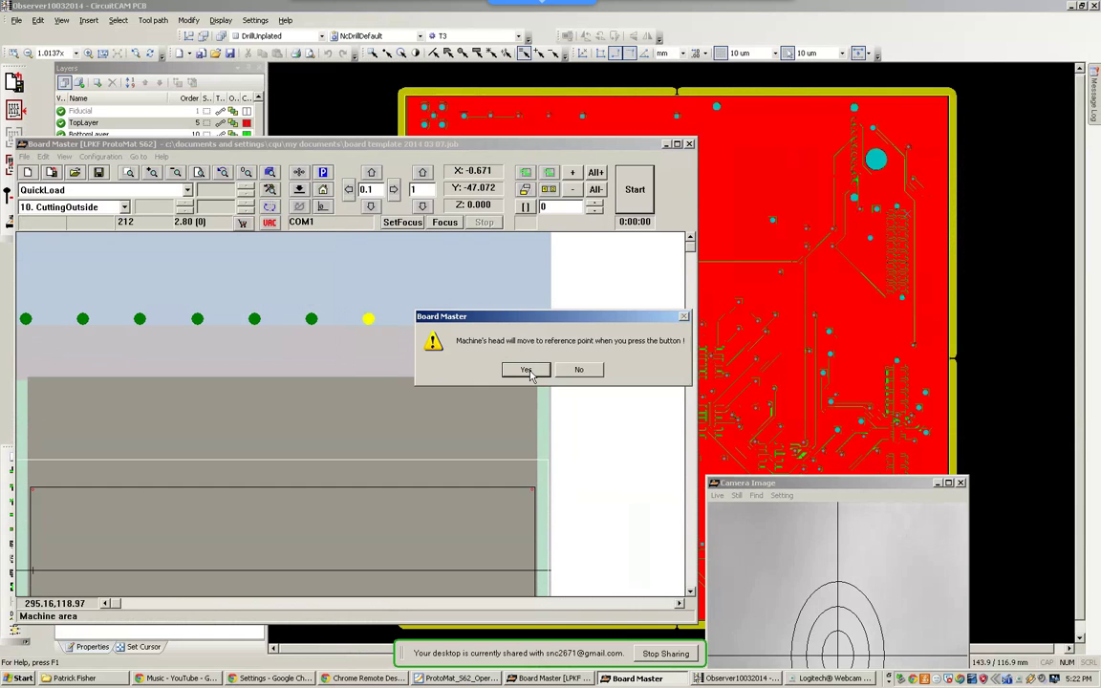
click(526, 369)
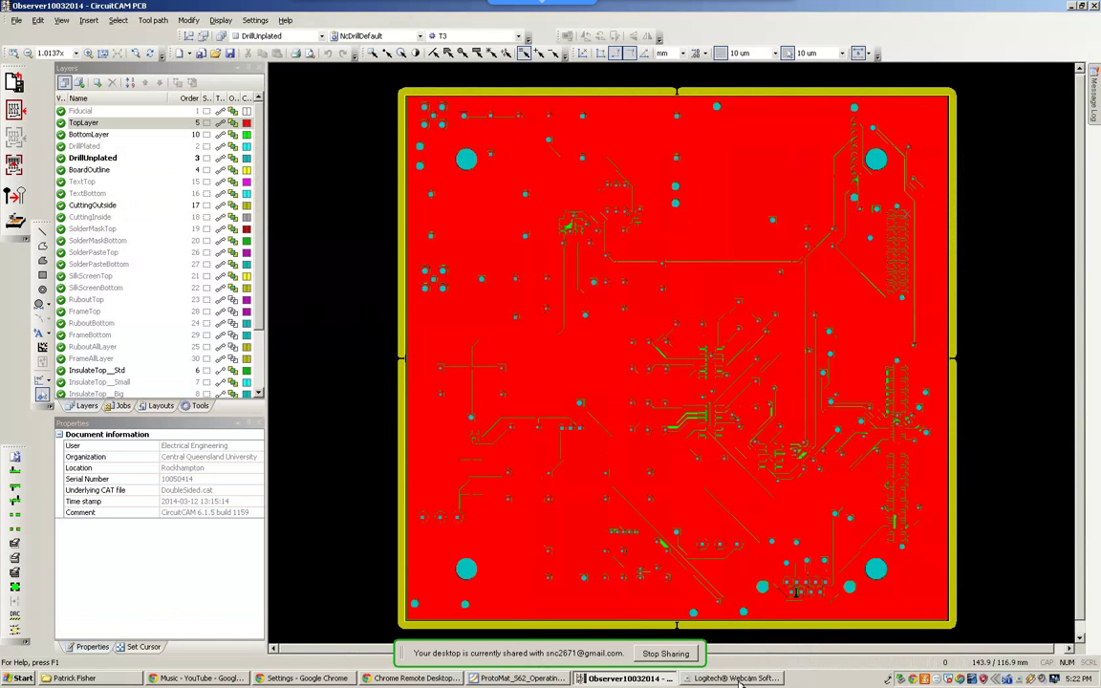
- Bring Logitech Webcam Software forward and shift it left so its Controls panel is visible
click(736, 678)
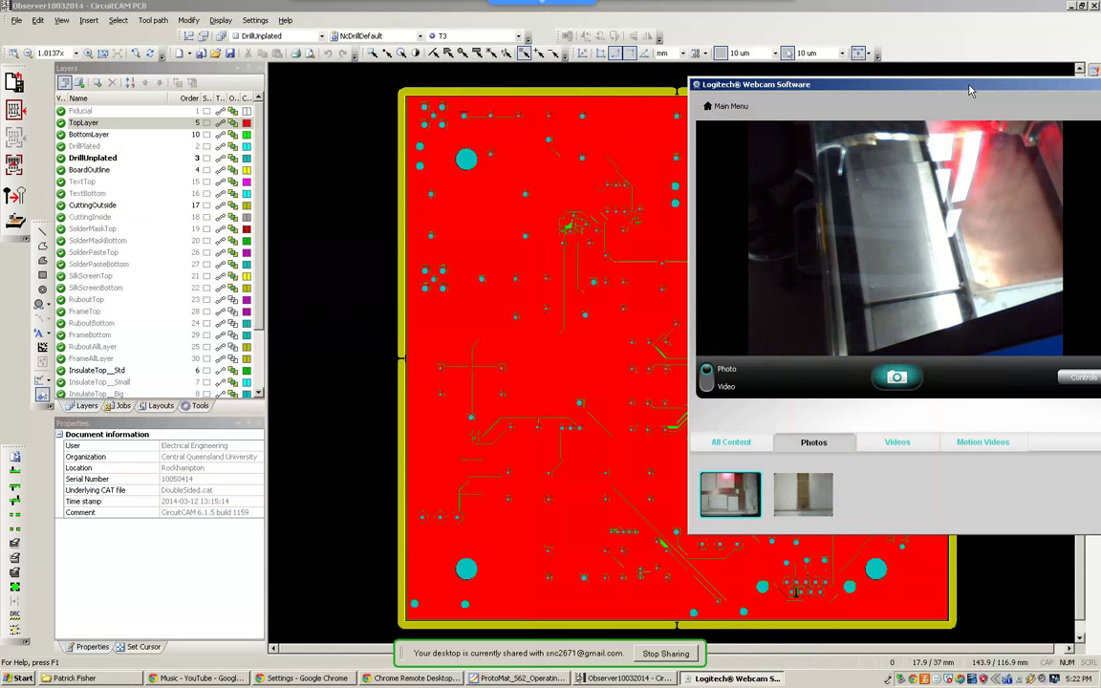
drag(941, 92, 704, 102)
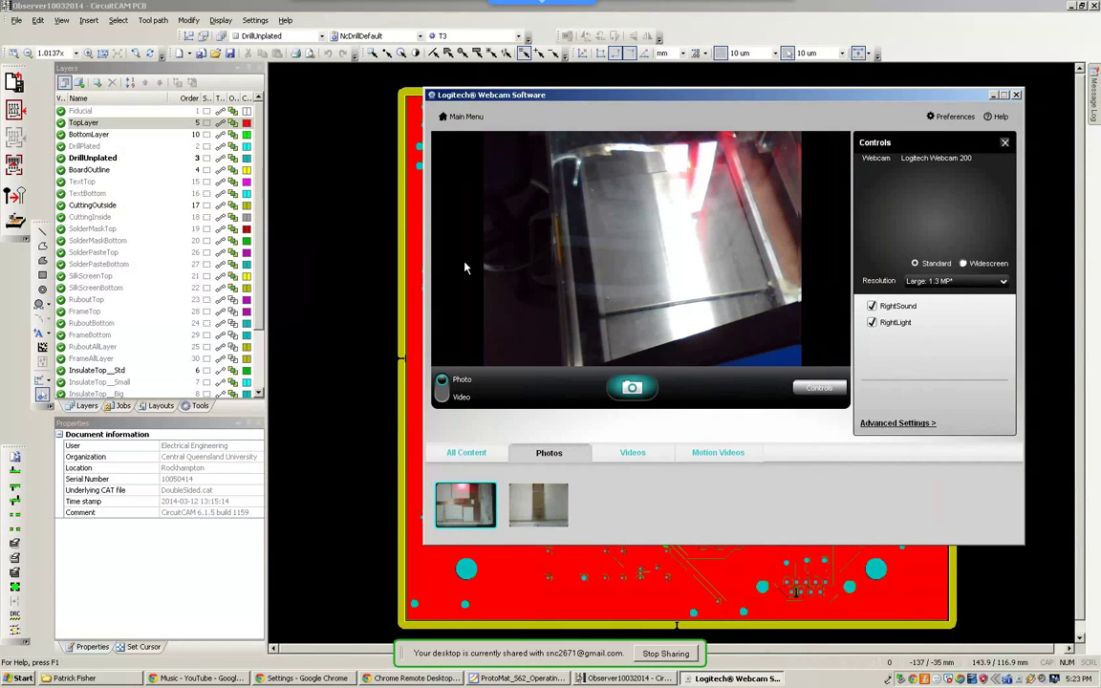
- Return to Chrome Remote Desktop and switch the session out of full screen
click(428, 677)
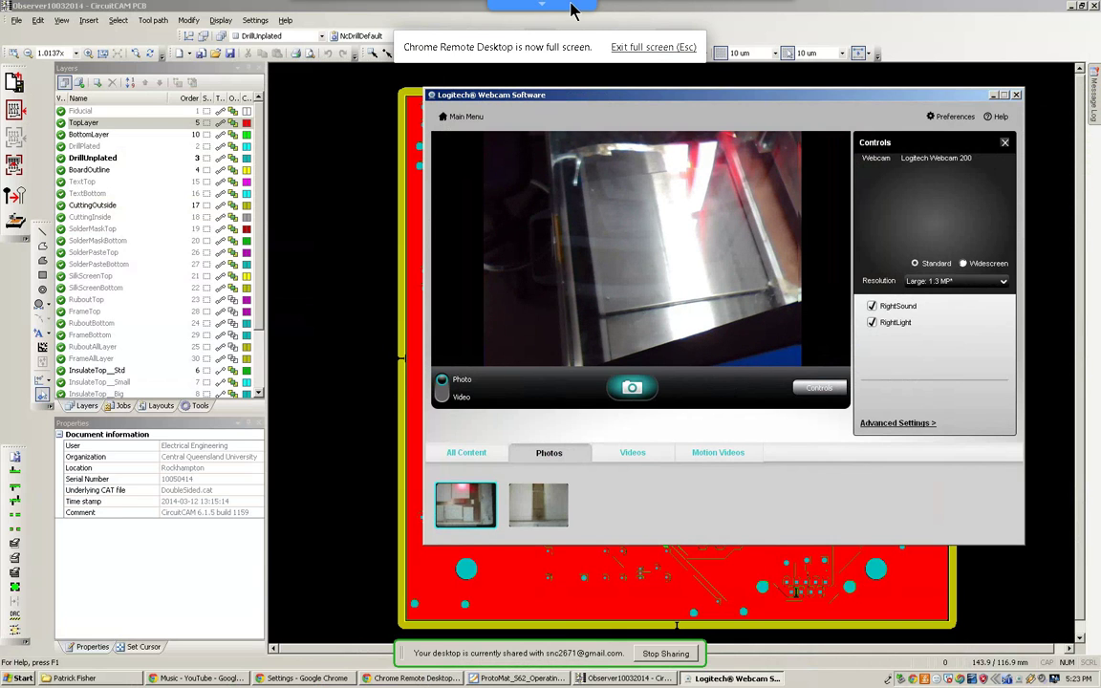
click(650, 48)
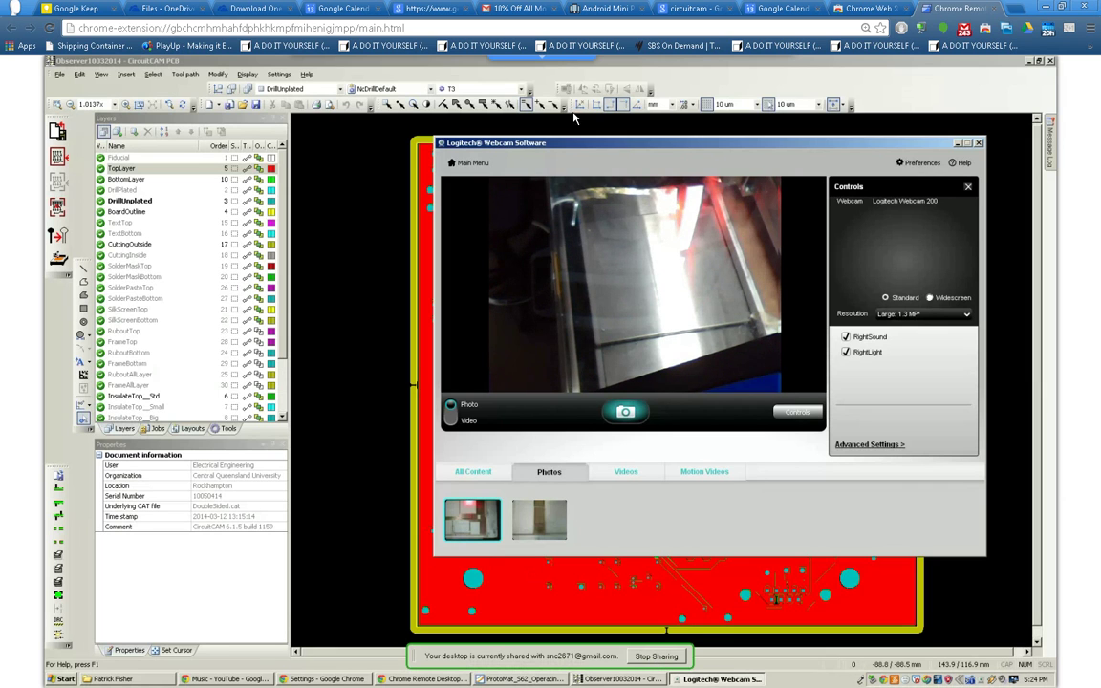
- Reveal the session toolbar and view the Send keys list, including PrtScn, without sending anything
click(542, 62)
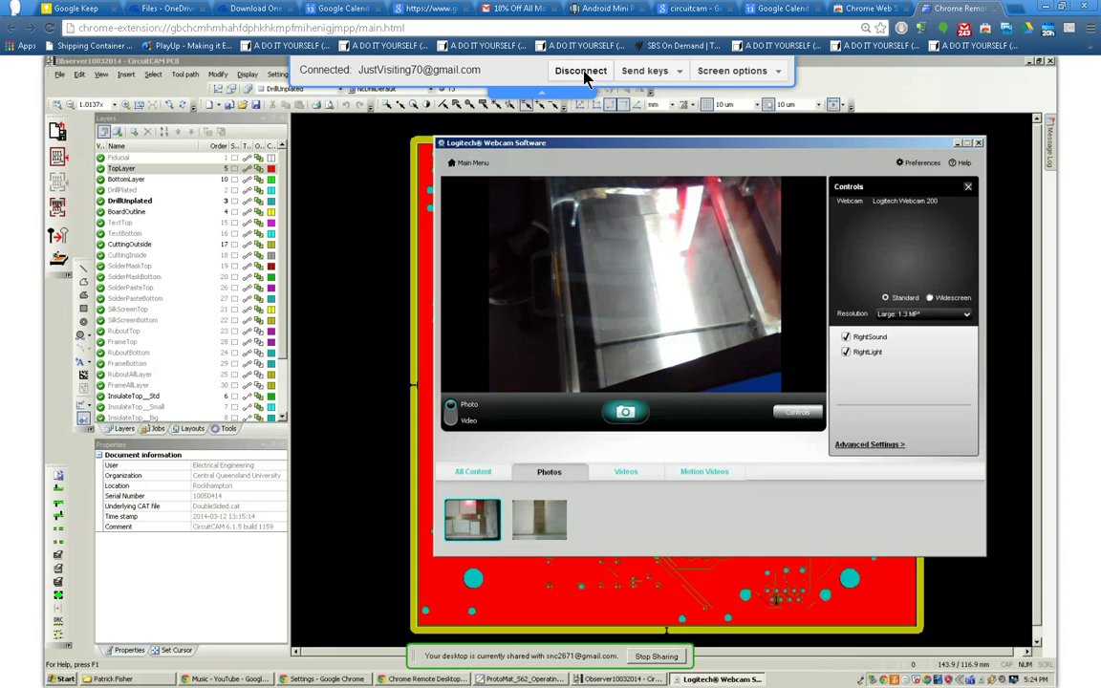
click(676, 77)
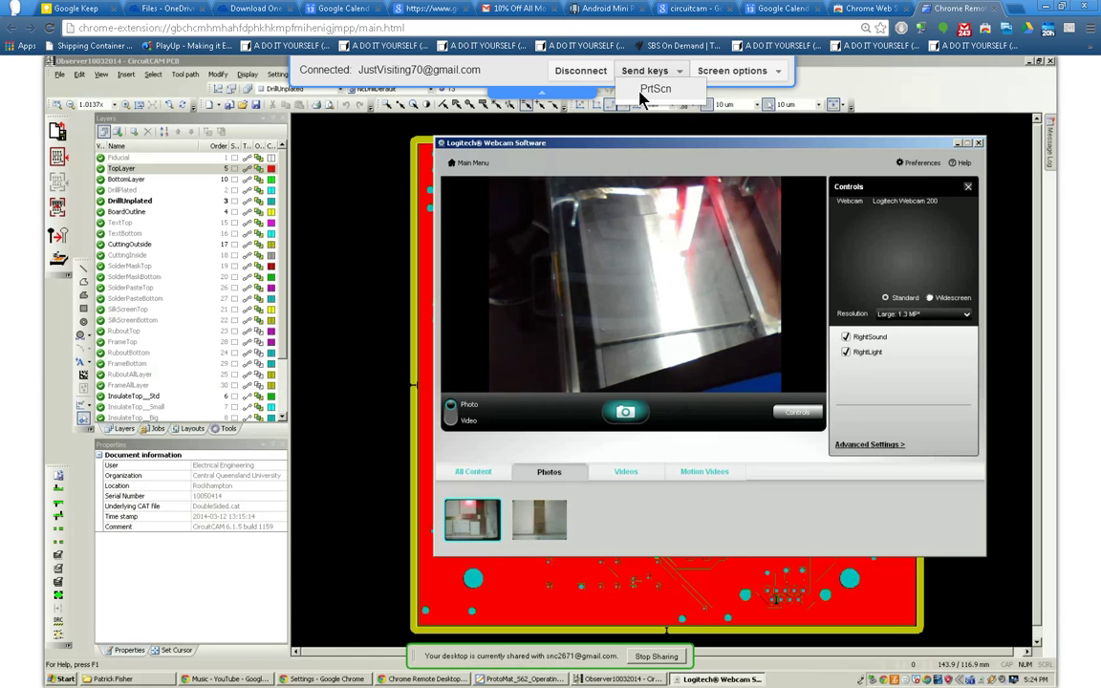
click(469, 72)
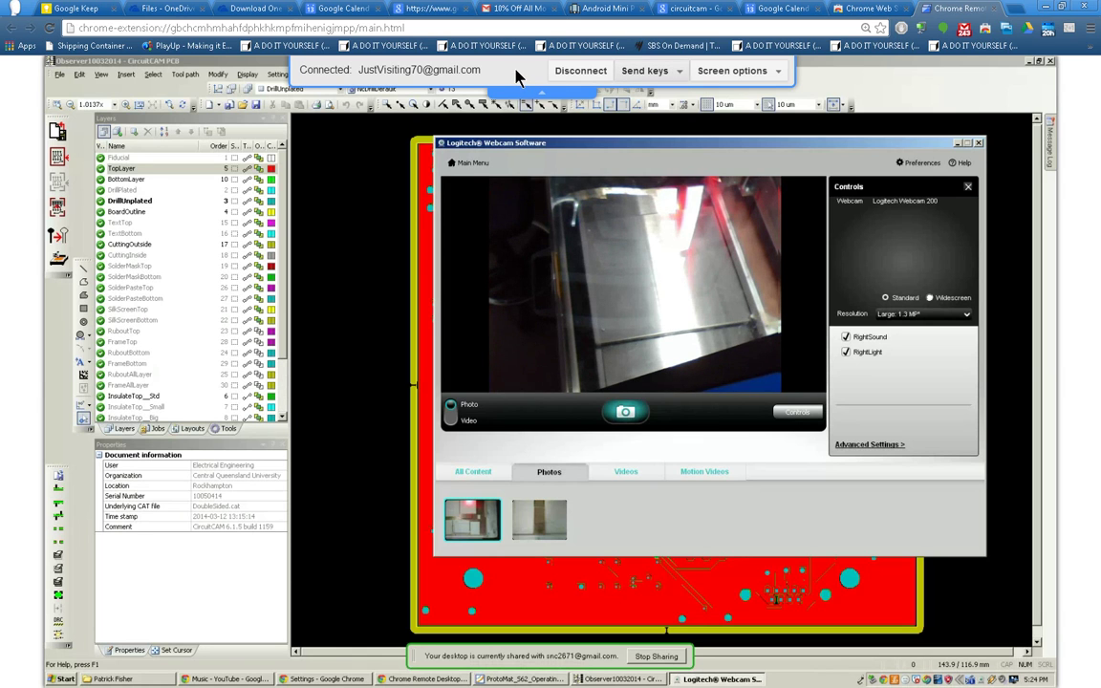